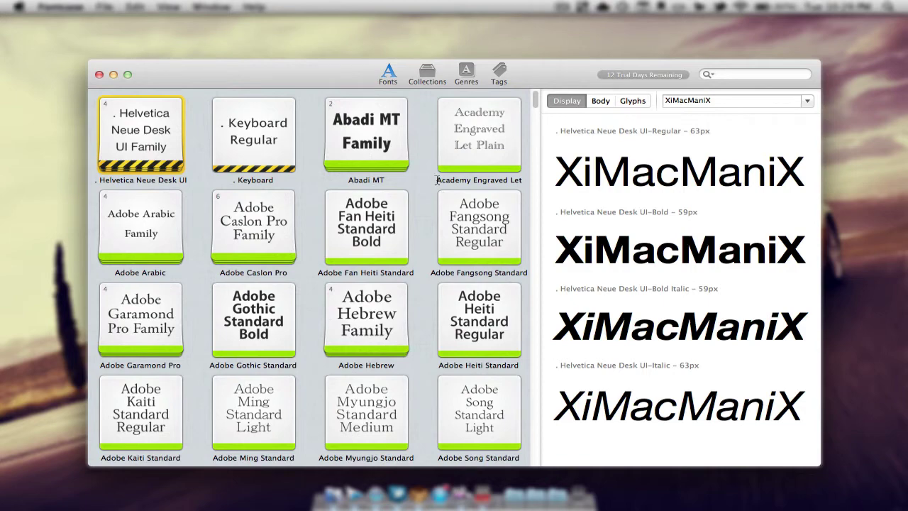
- Bring up the Abadi MT family in the preview
scroll(431, 159, "down", 5)
scroll(431, 159, "down", 15)
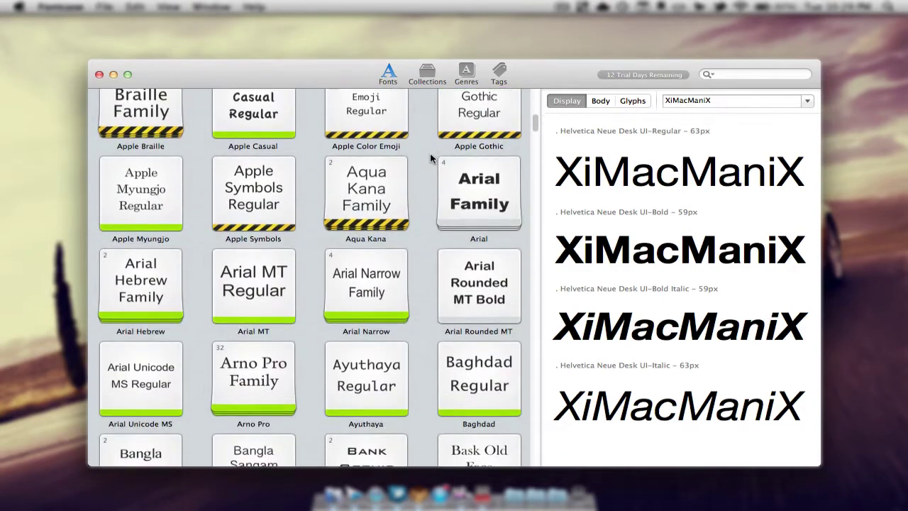
scroll(431, 159, "down", 10)
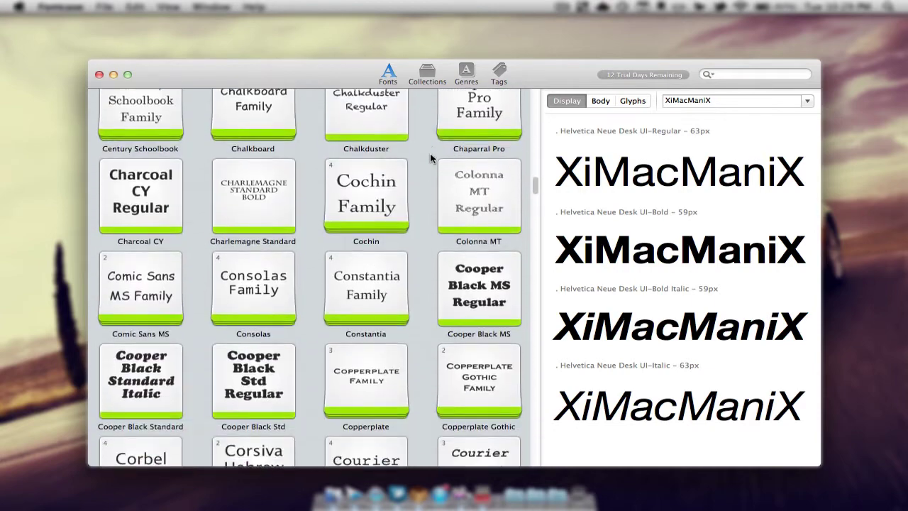
scroll(432, 159, "up", 15)
scroll(432, 159, "up", 10)
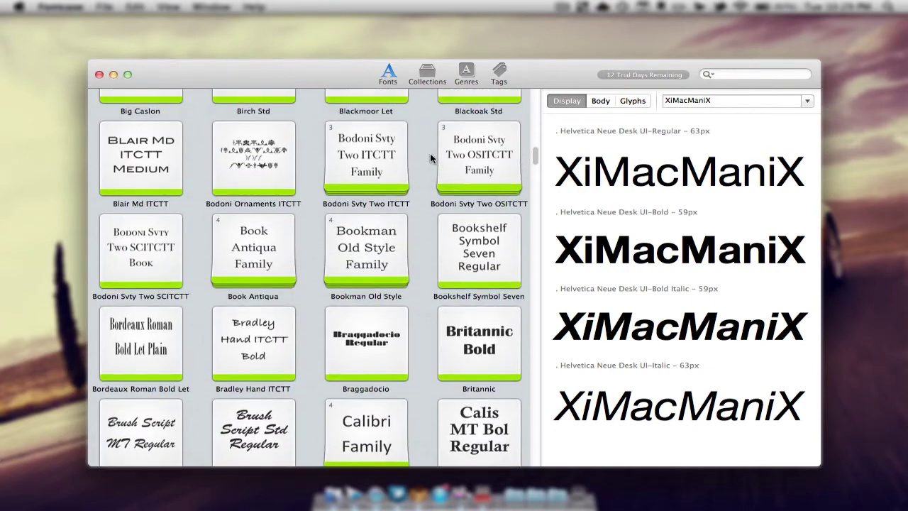
scroll(431, 159, "up", 2)
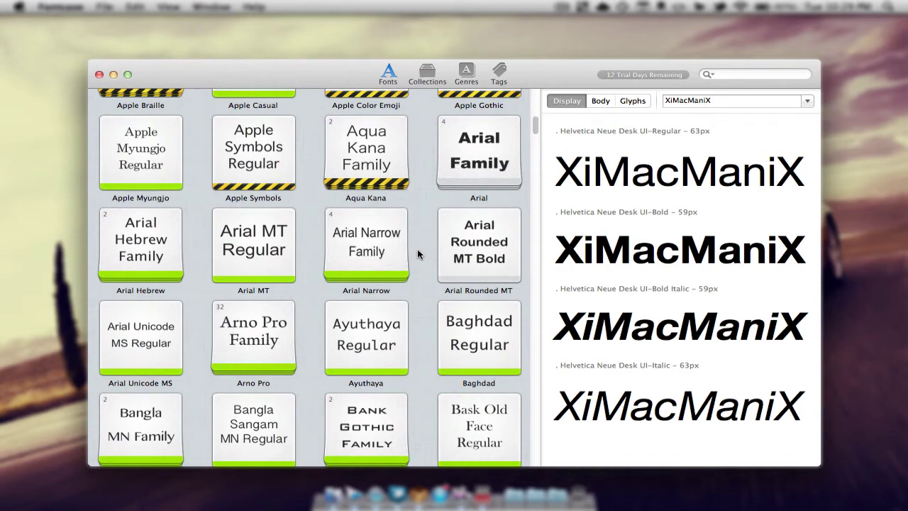
scroll(419, 254, "up", 10)
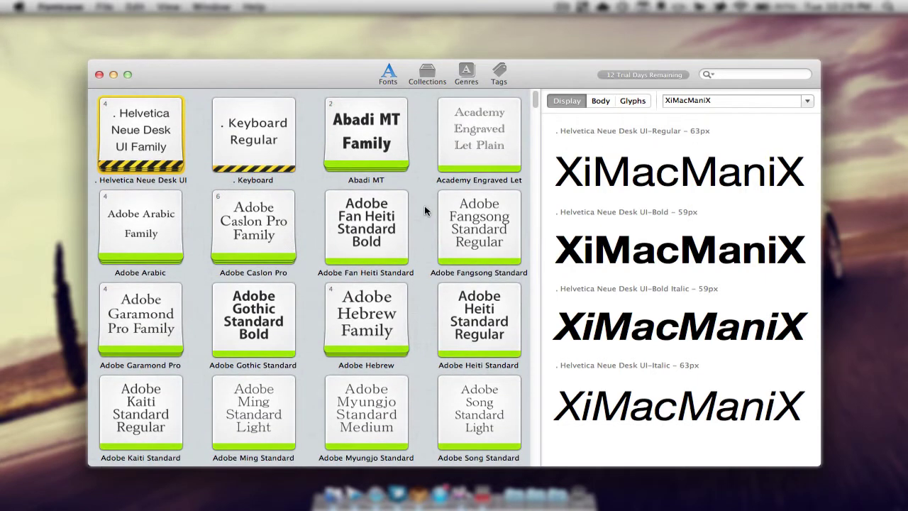
left_click(376, 131)
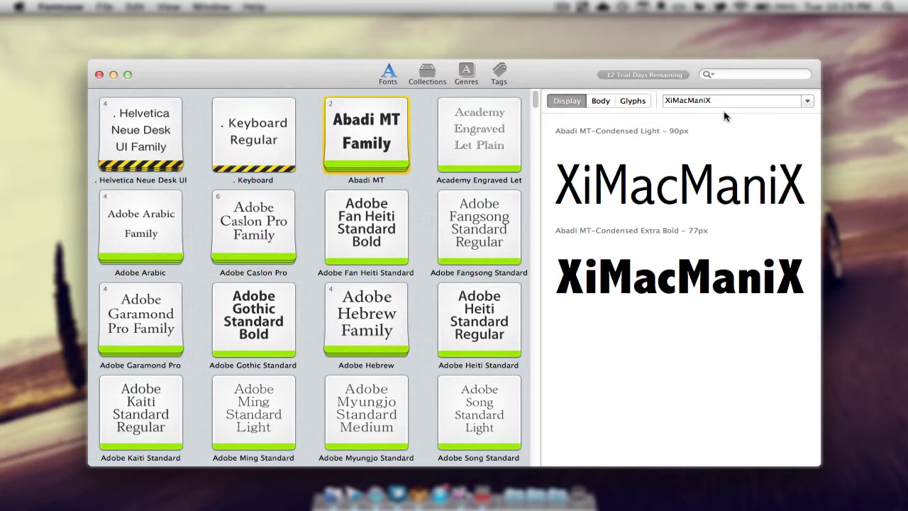
- Replace the sample preview text XiMacManiX with 'Example'
left_click(813, 102)
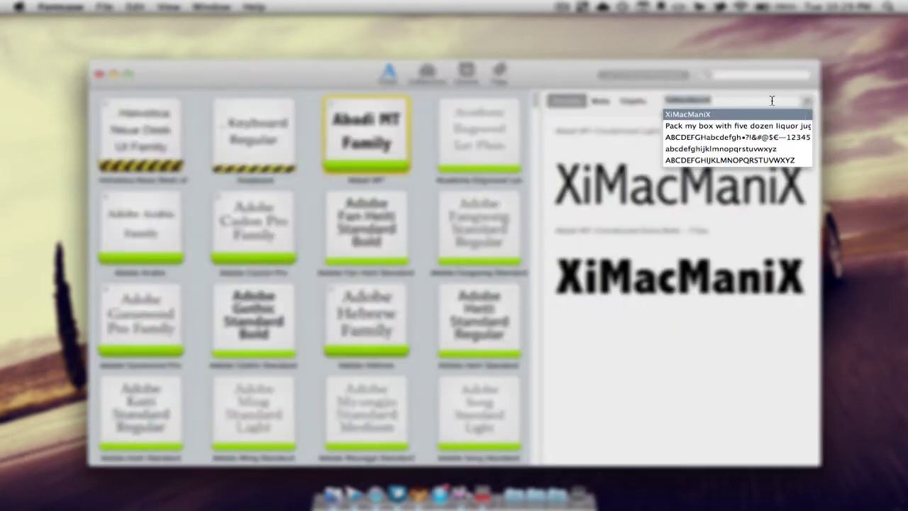
key("BackSpace")
type("Example")
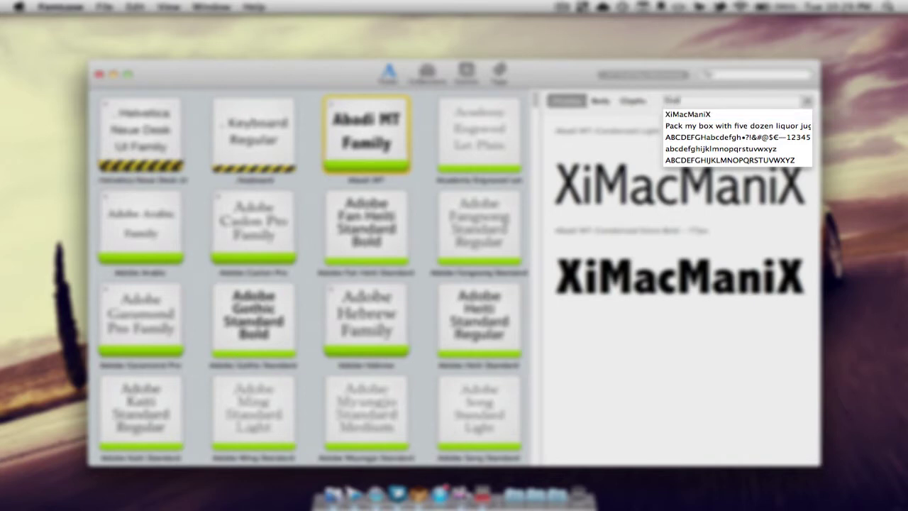
key("Return")
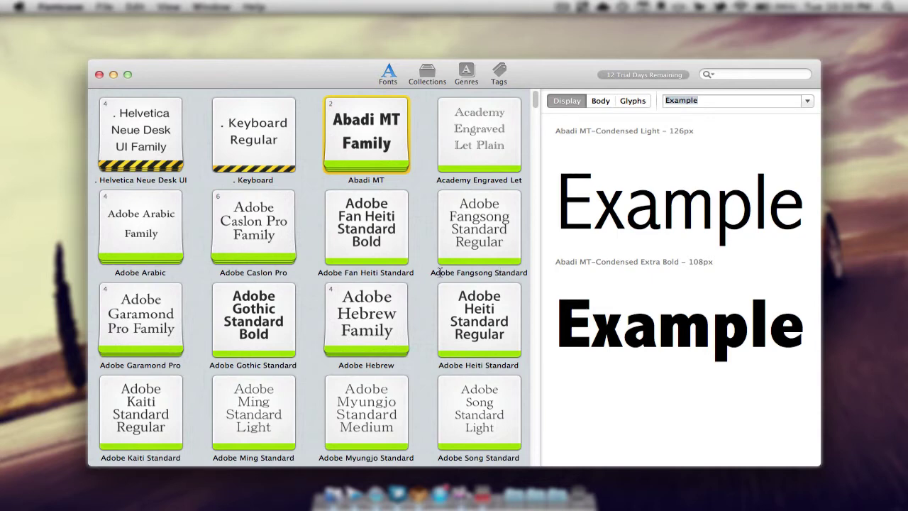
- Start a new collection from the Adobe Gothic Standard font
left_click(429, 74)
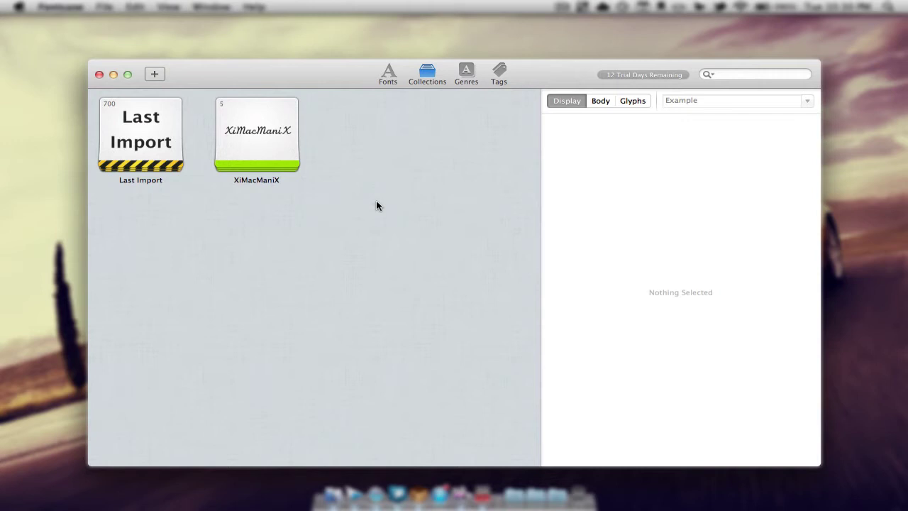
left_click(388, 71)
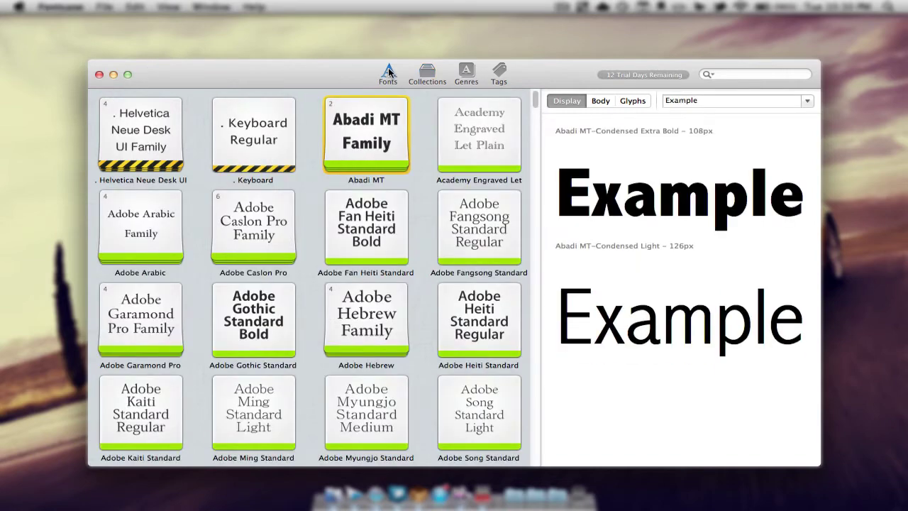
left_click(254, 318)
left_click_drag(254, 318, 451, 106)
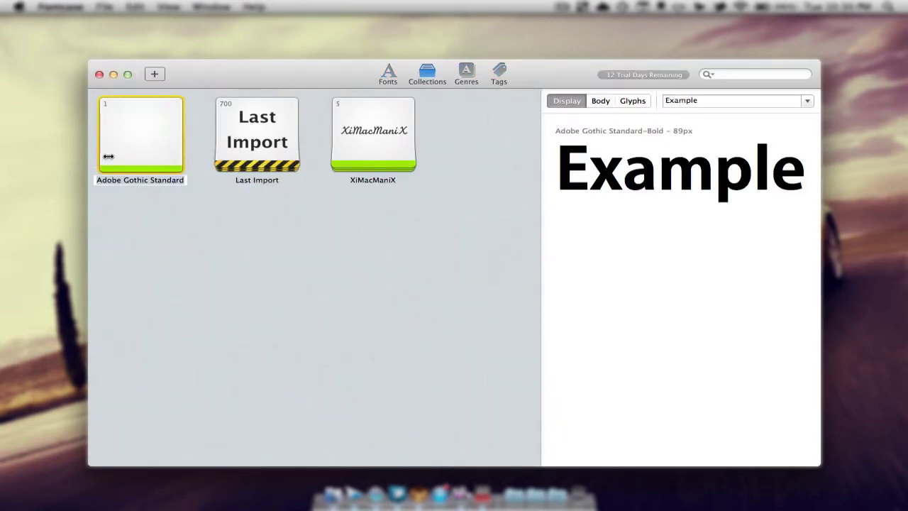
- Name the new collection 'Example', fixing the 'Exapmle' typo
type("E")
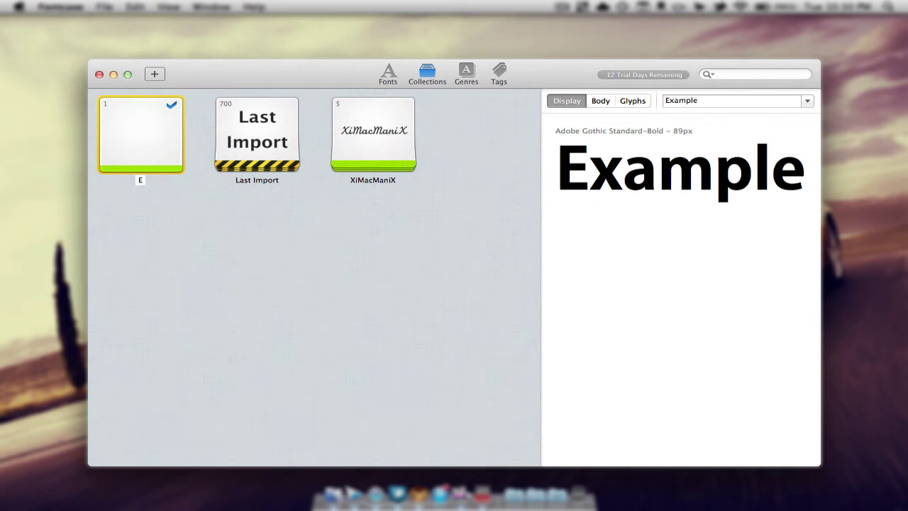
type("xapmle")
key("BackSpace")
key("BackSpace")
key("BackSpace")
key("BackSpace")
type("mple")
key("Return")
- Add Abadi MT to the Example collection, confirm it holds two fonts, and return to the library
left_click(387, 77)
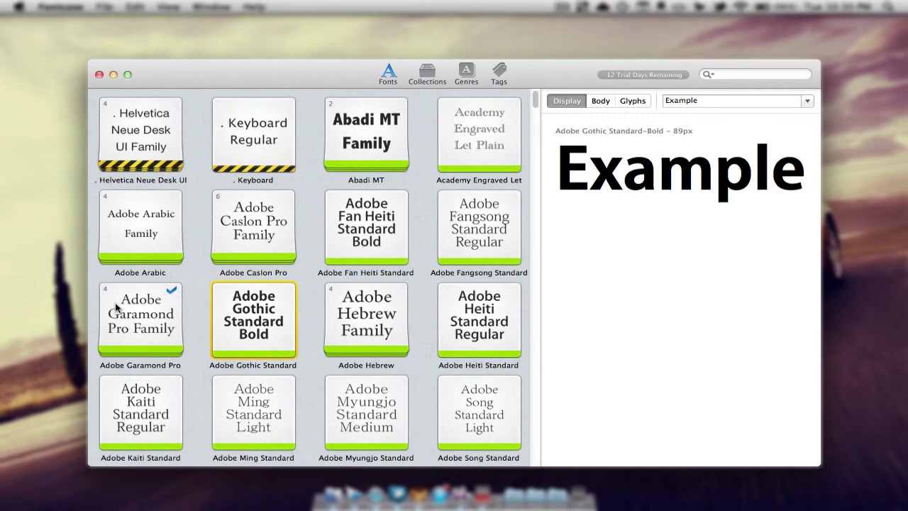
left_click(367, 141)
left_click_drag(368, 140, 431, 86)
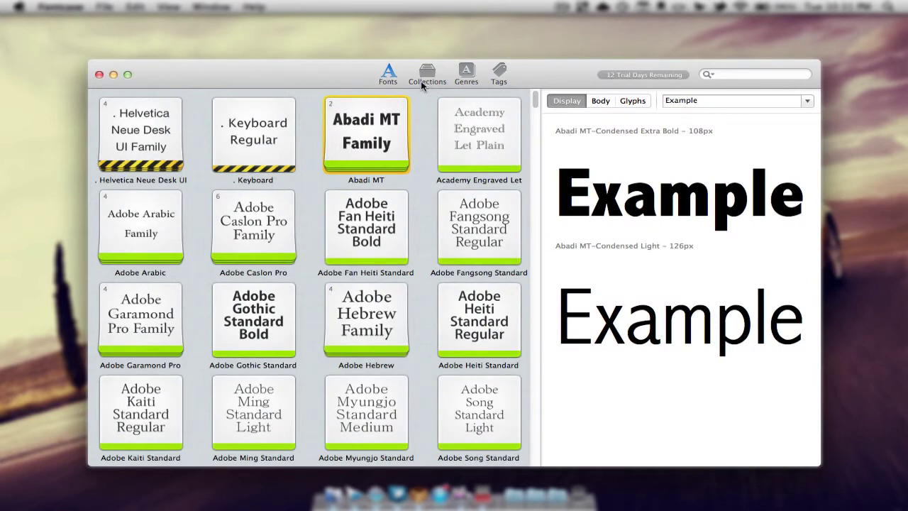
left_click(424, 77)
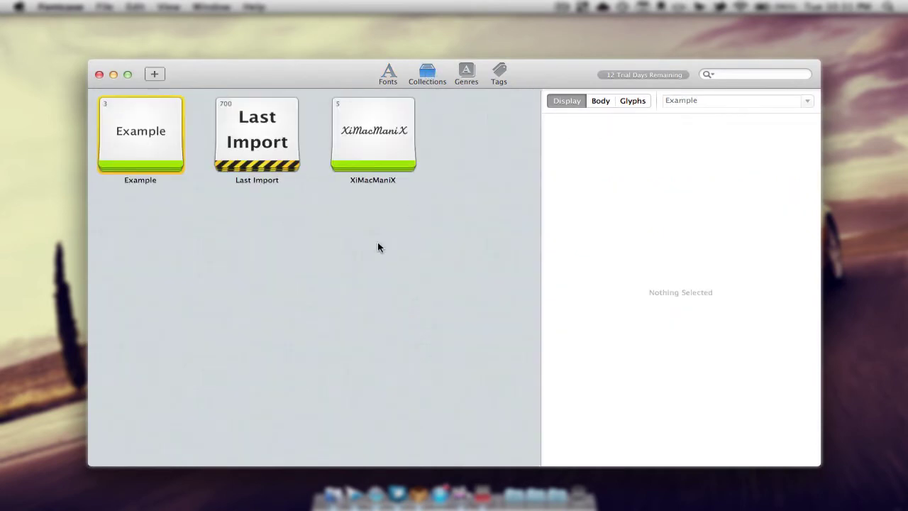
double_click(149, 146)
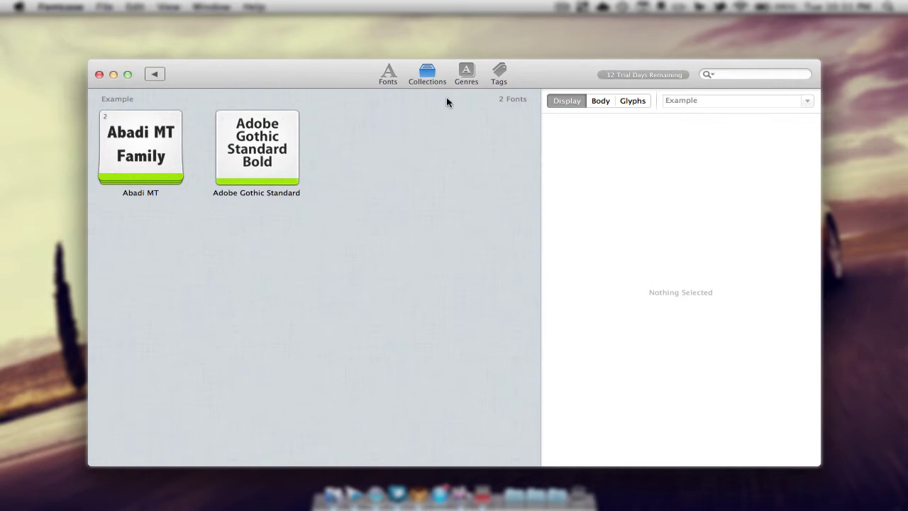
left_click(390, 77)
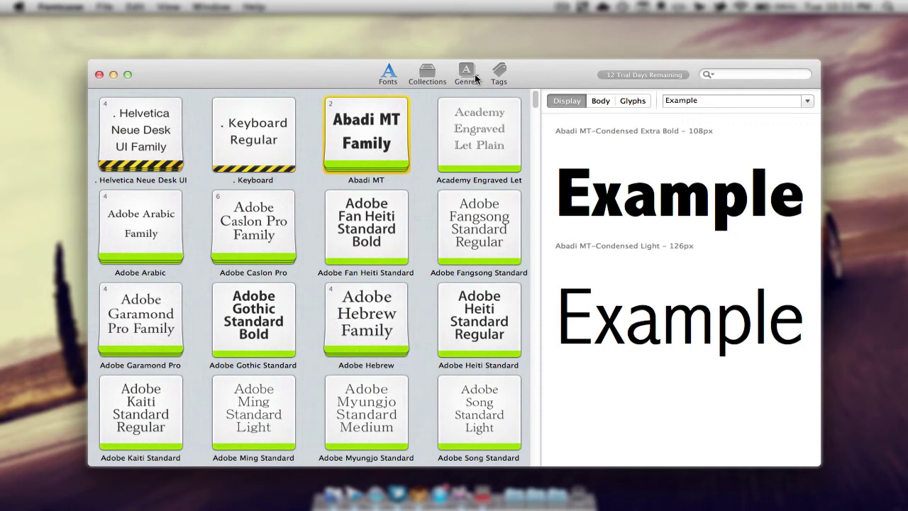
- Create a new tag 'ximacmanix' on the four Arial fonts
left_click(502, 71)
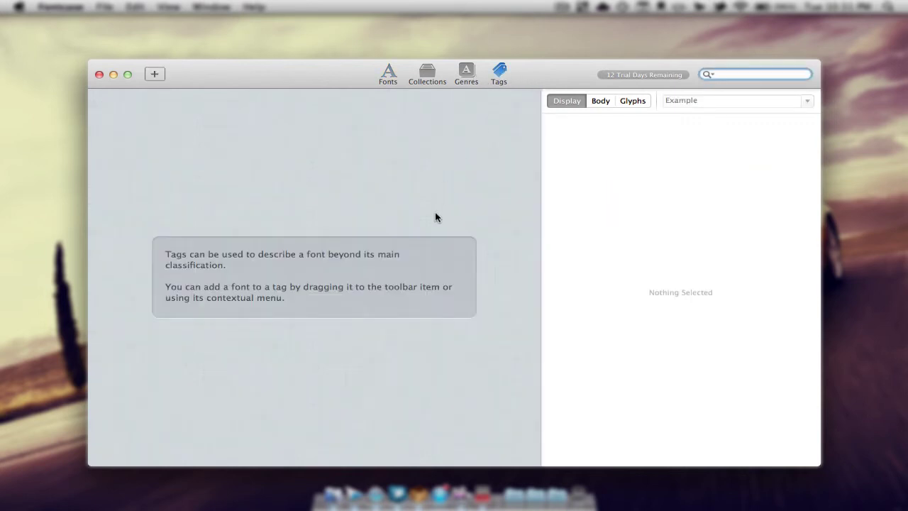
left_click(388, 73)
scroll(335, 300, "down", 10)
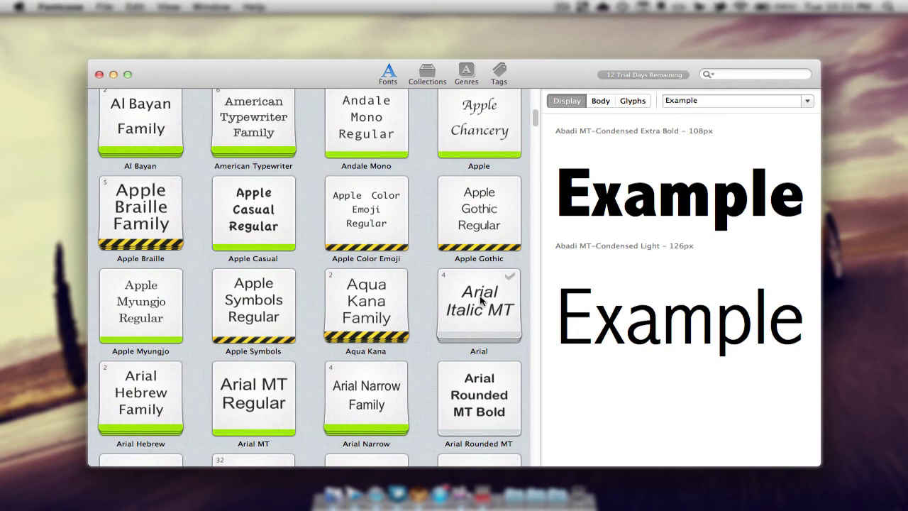
left_click_drag(481, 301, 501, 73)
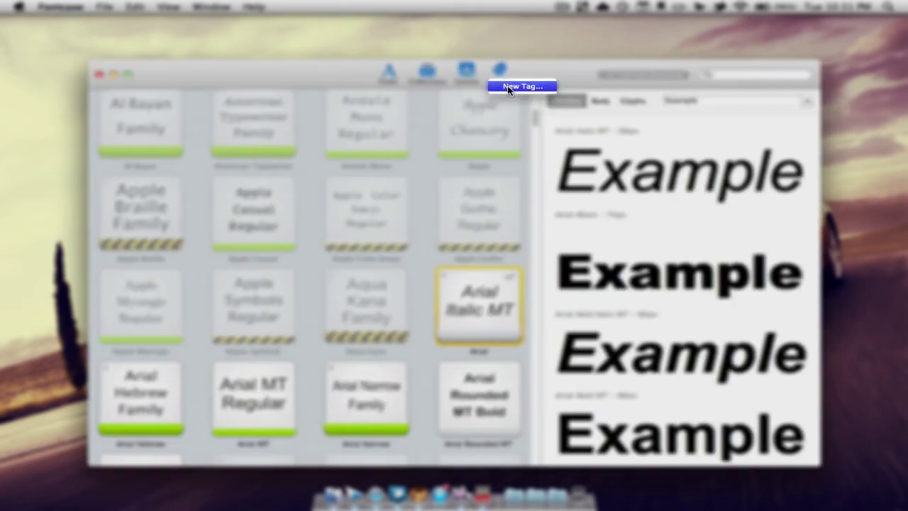
left_click(523, 86)
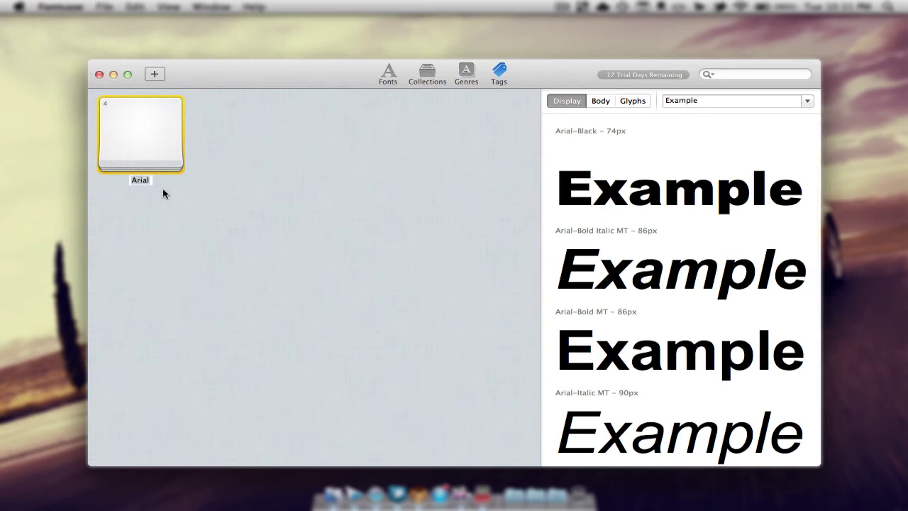
type("ximacmanix")
key("Return")
- Search the library for 'ximacmanix', then go back to the top of the full font list
left_click(743, 73)
type("ximac")
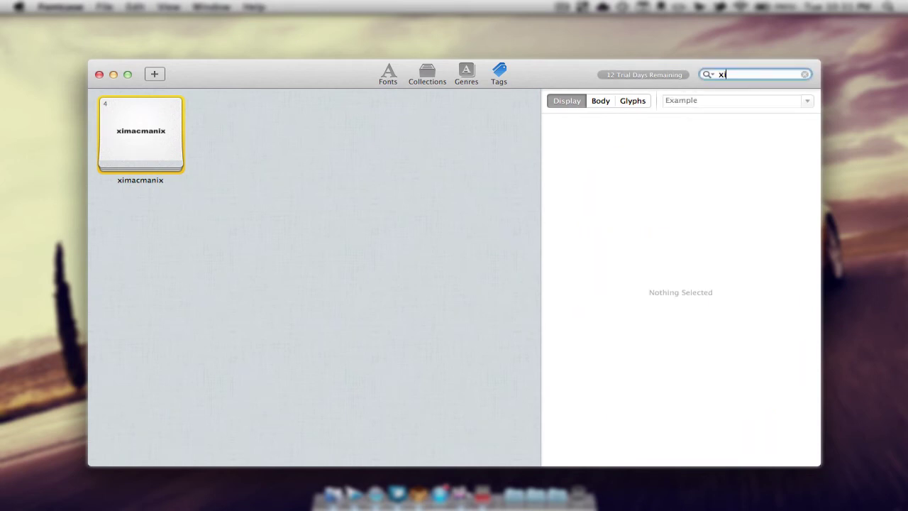
type("manix")
left_click(390, 74)
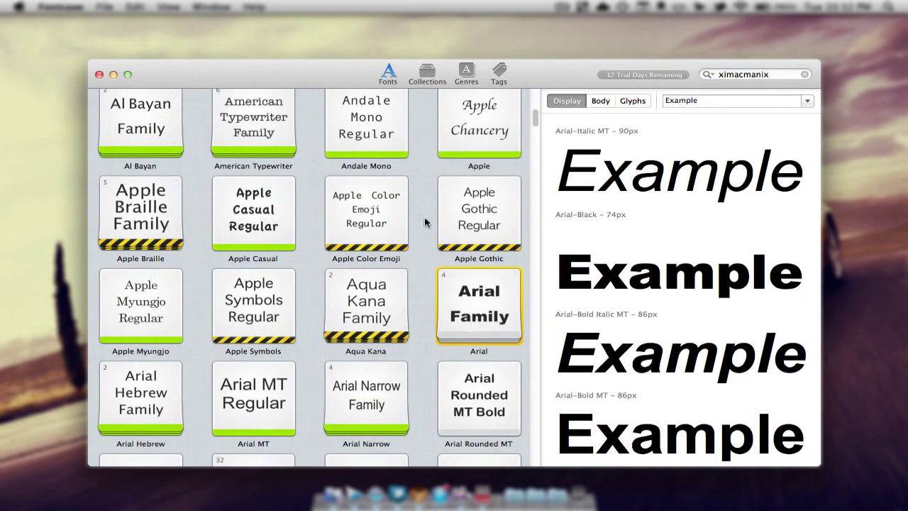
scroll(426, 223, "up", 10)
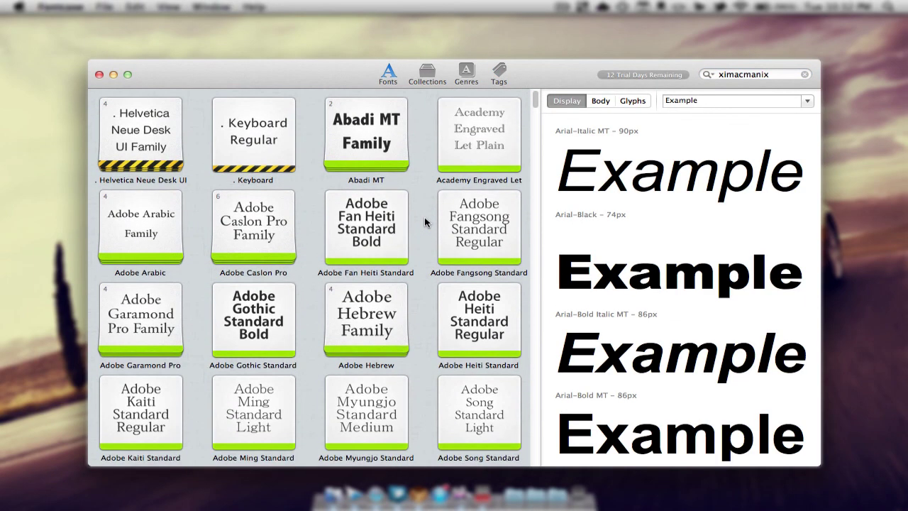
- Minimize the Fontcase library window to reveal the desktop
left_click(114, 75)
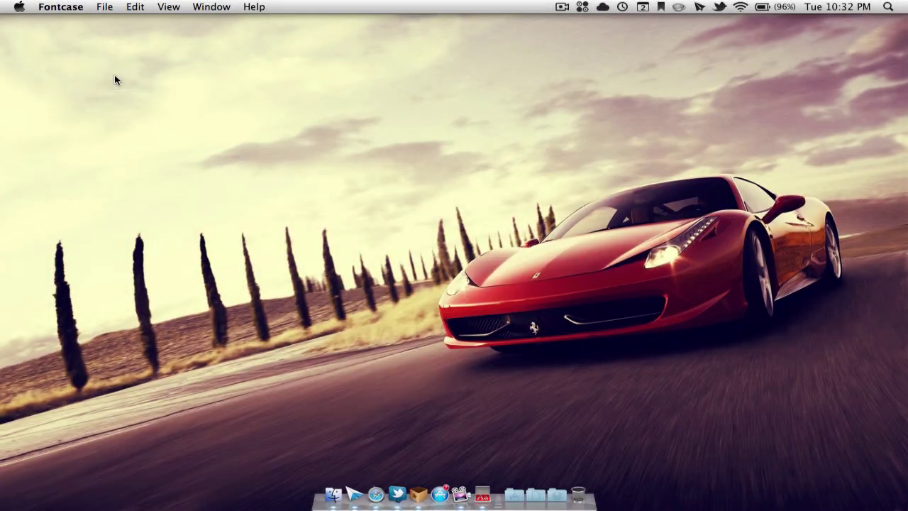